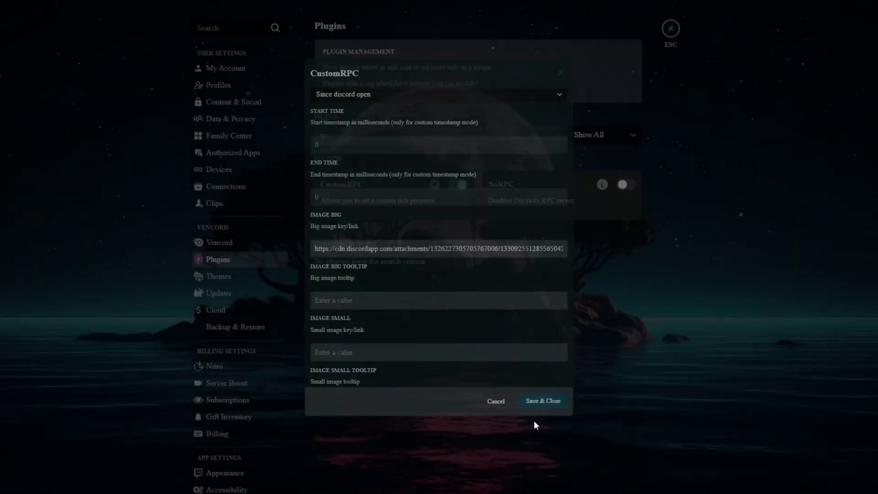
Close settings, then check the member profile card and your own profile card for the activity.
click(665, 33)
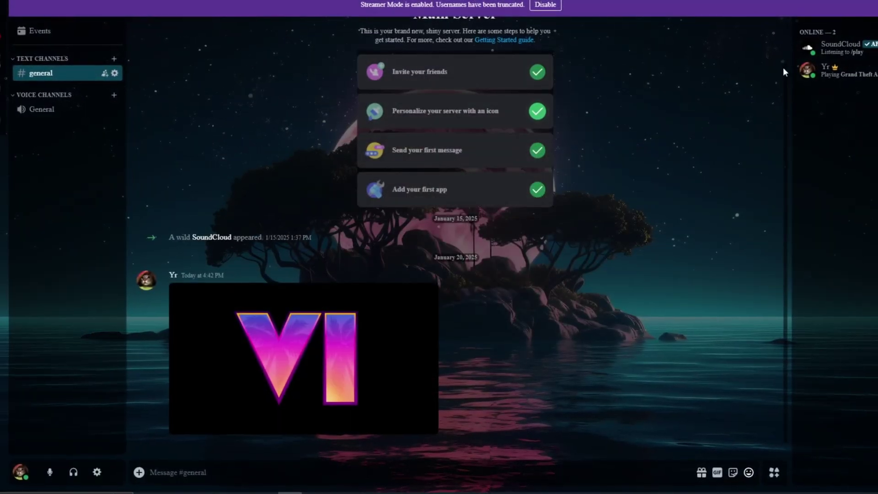
click(830, 69)
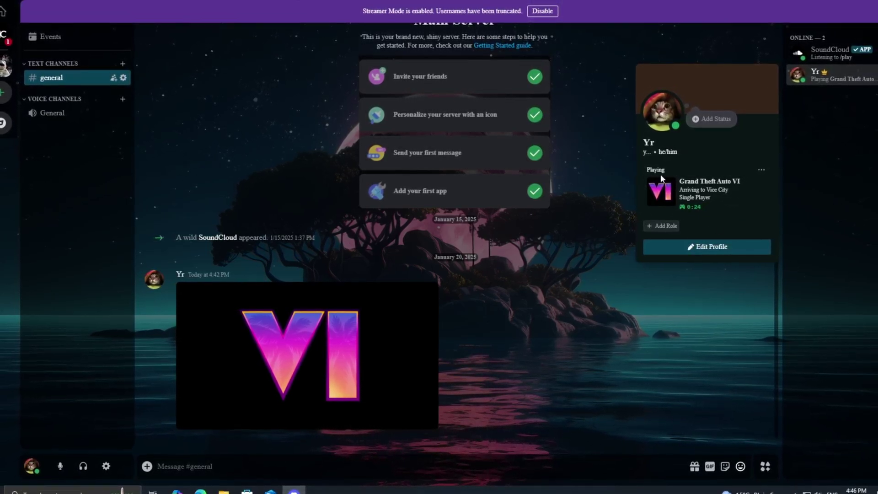
click(624, 220)
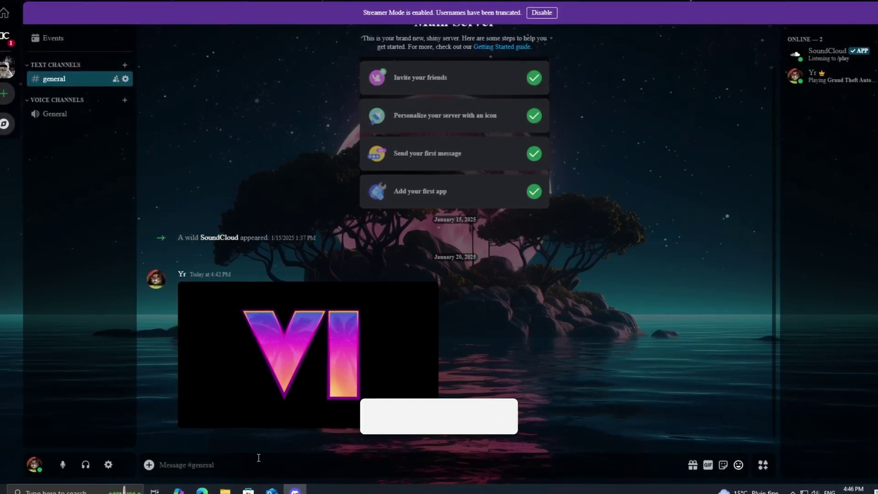
click(36, 463)
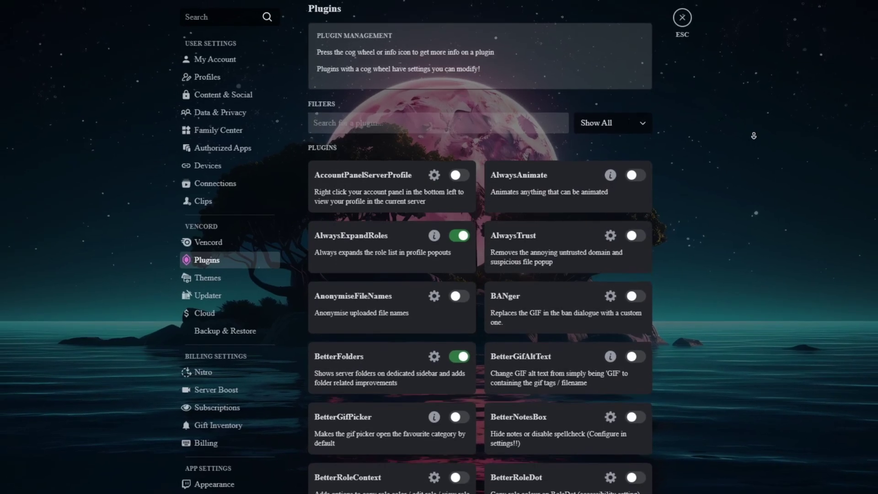
scroll(753, 135, down, 2)
scroll(748, 137, down, 2)
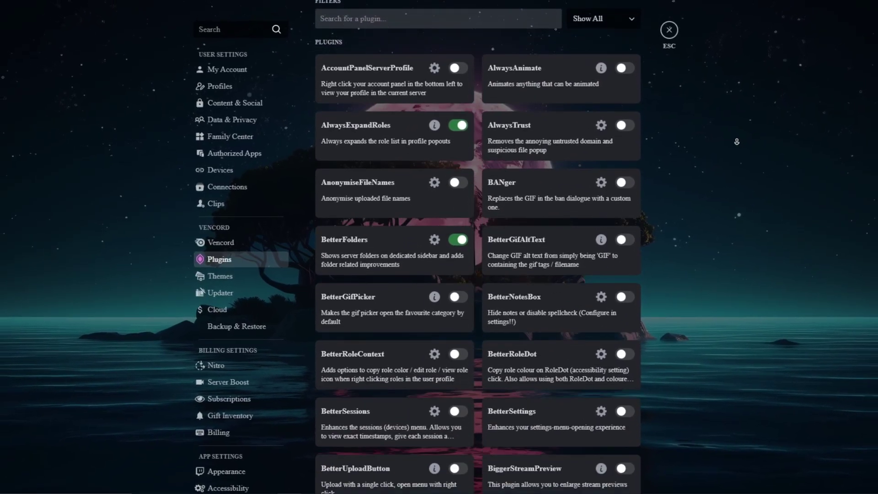
scroll(736, 142, down, 2)
scroll(727, 144, down, 2)
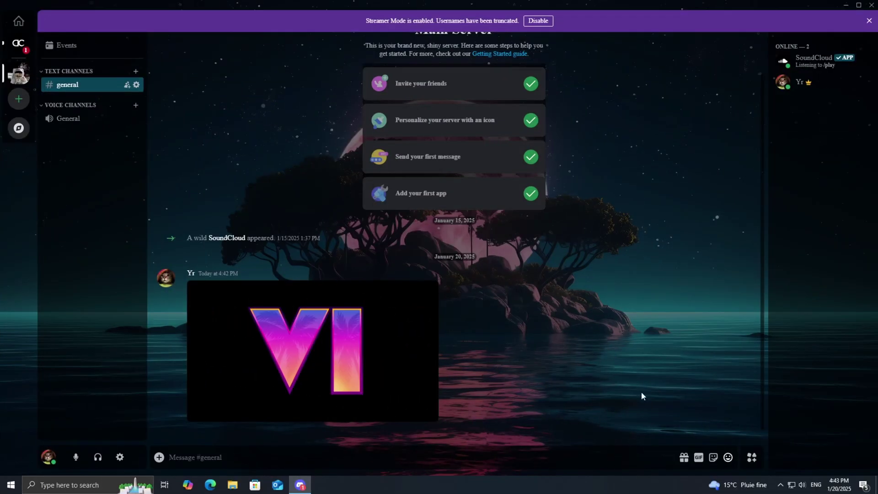
View the posted VI image full size, then copy its link from the message menu.
click(392, 343)
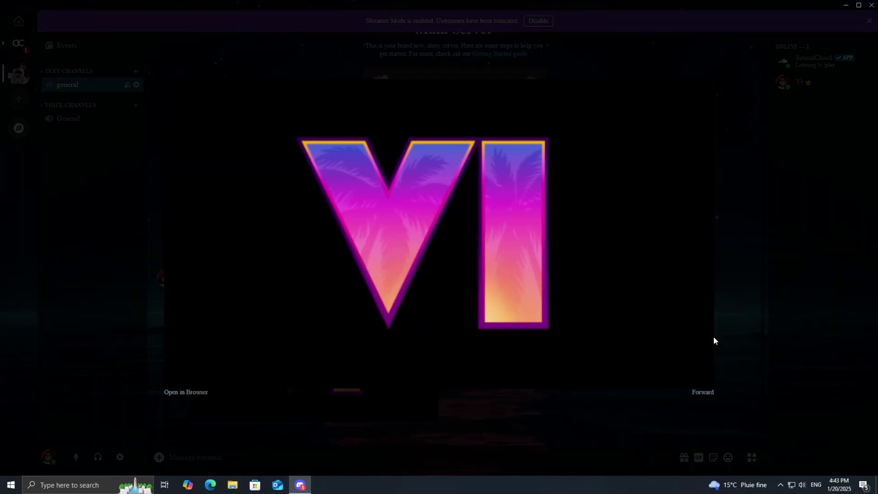
click(753, 325)
right_click(410, 330)
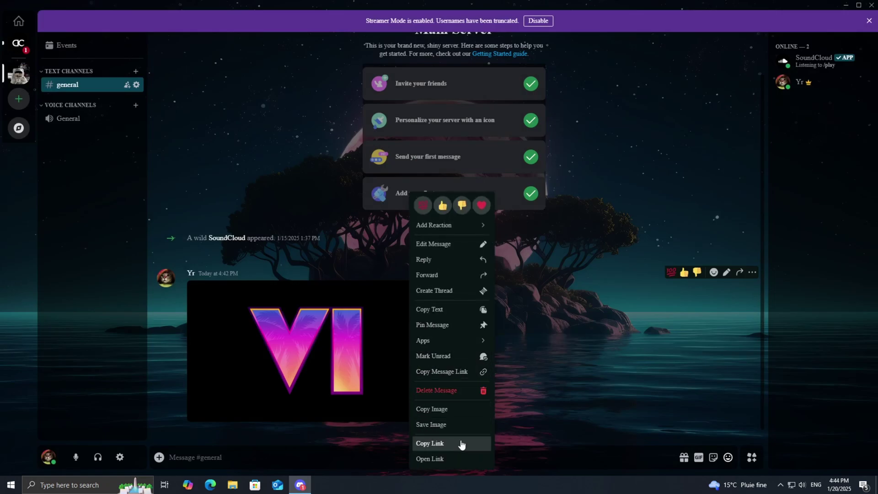
click(431, 444)
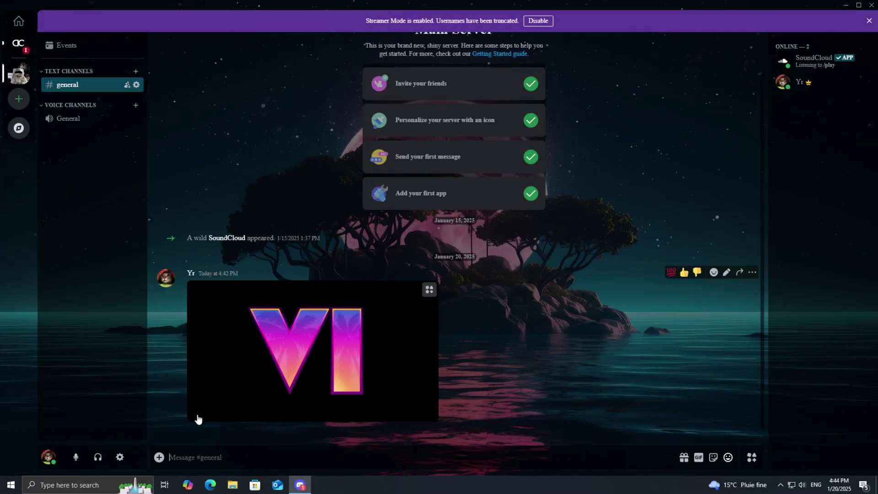
Enable CustomRPC from the Vencord plugin list in User Settings.
click(121, 457)
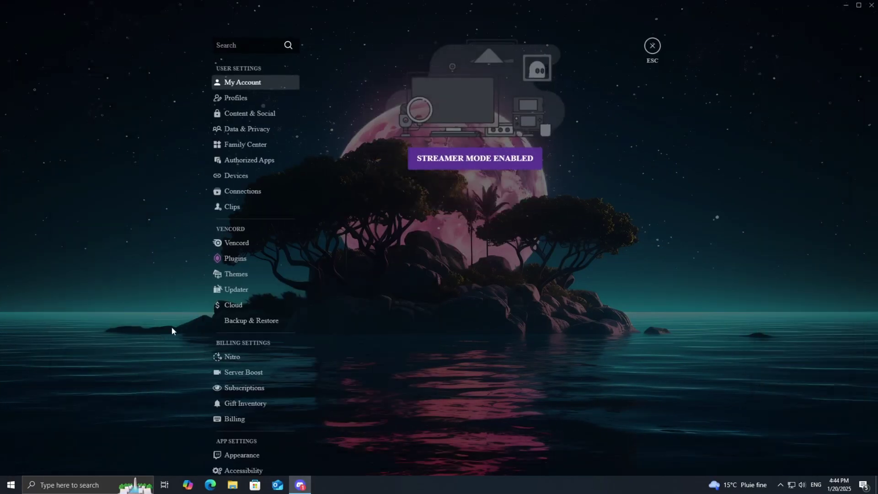
click(243, 245)
click(237, 259)
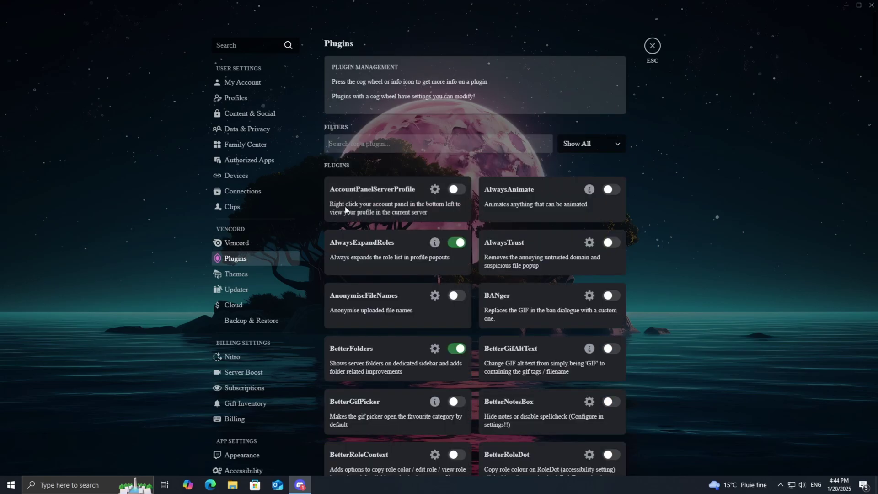
text(rpc)
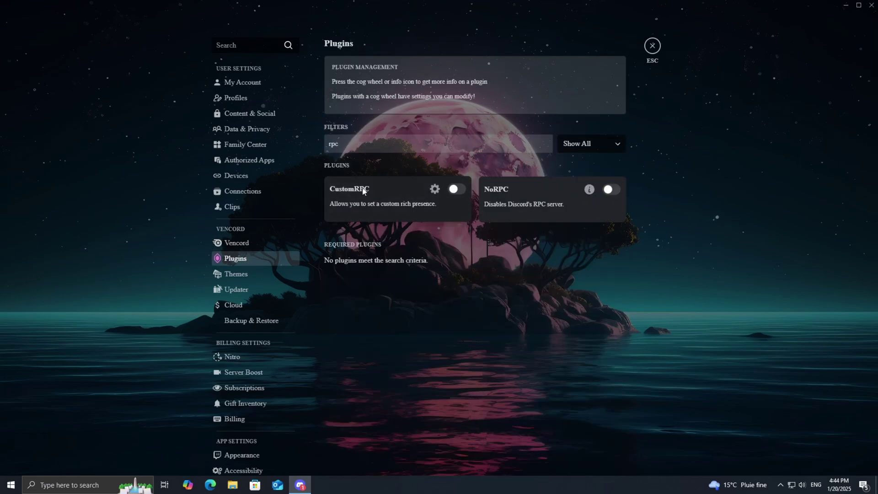
click(457, 191)
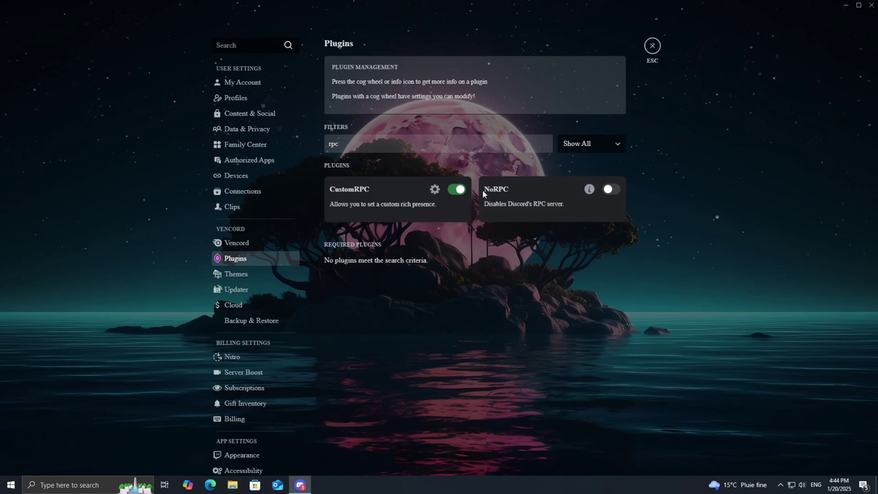
In CustomRPC, clear Application ID and check Details 'Arriving to Vice City' and State 'Single Player'.
click(433, 188)
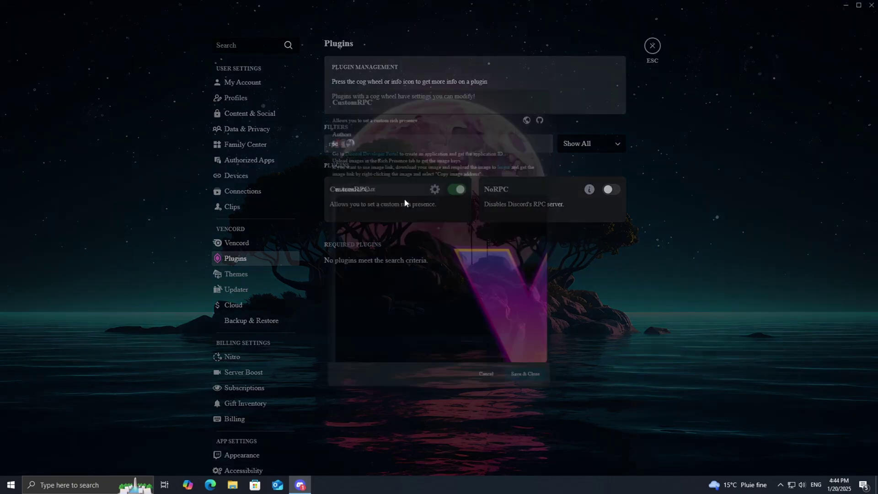
scroll(403, 235, down, 3)
scroll(404, 215, down, 2)
scroll(480, 220, down, 3)
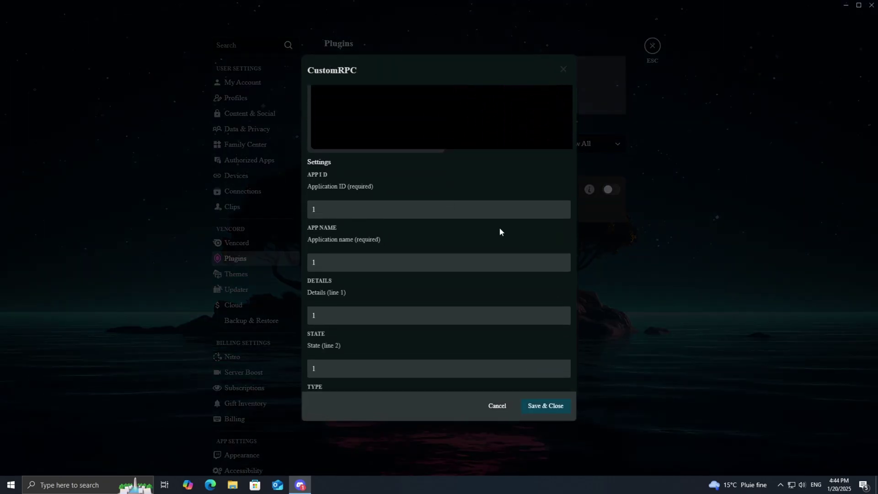
scroll(509, 272, down, 1)
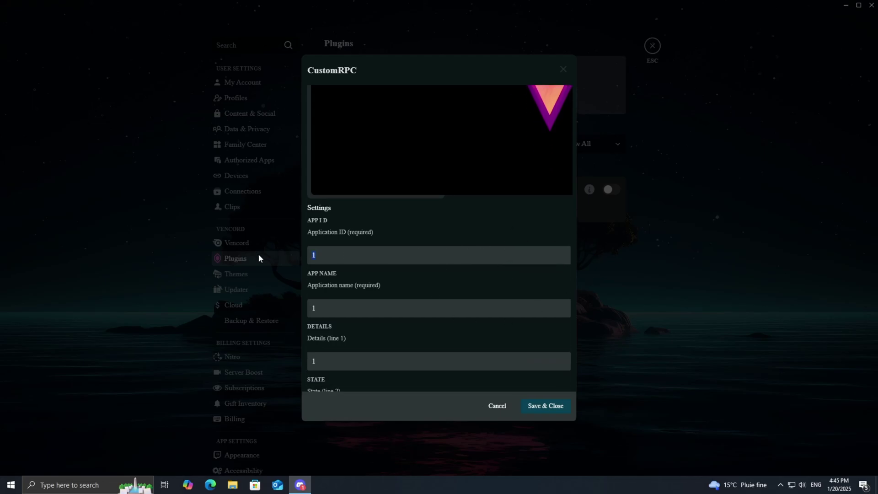
key(BackSpace)
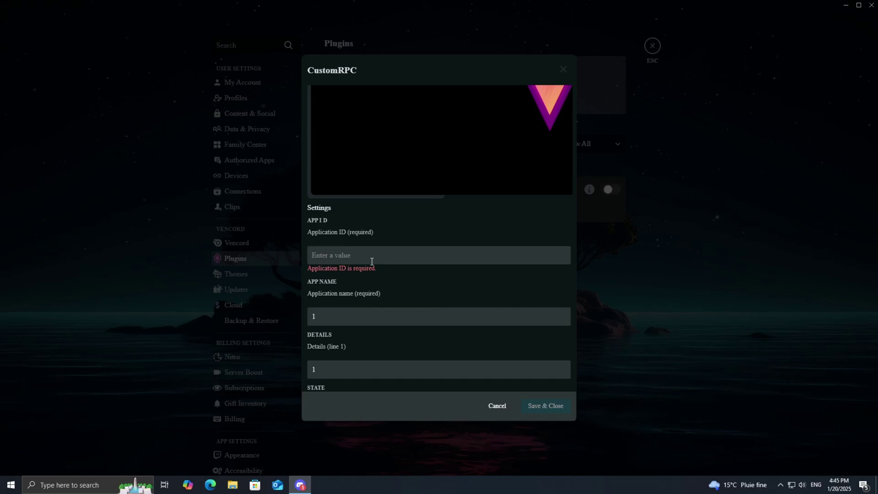
text(1)
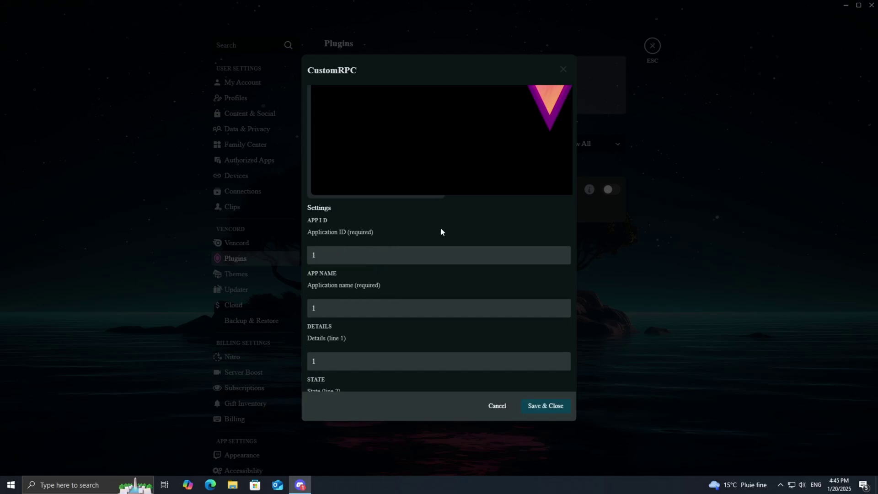
scroll(430, 250, down, 1)
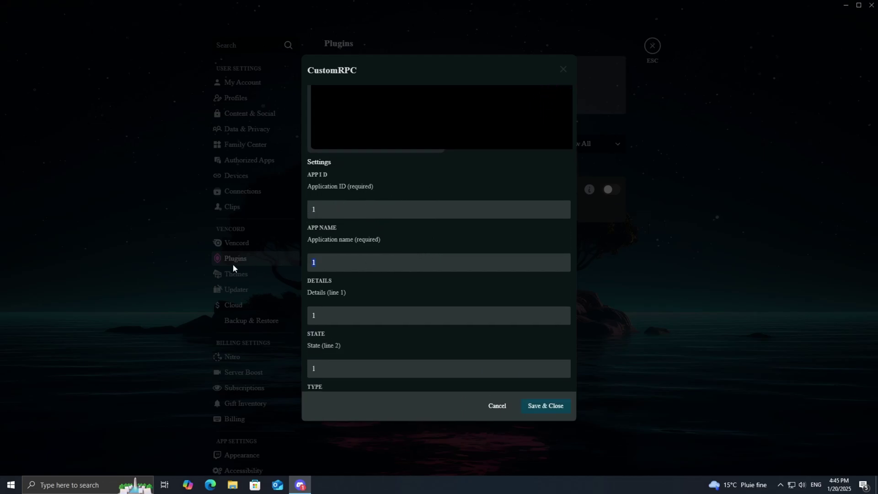
text(Grand Theft Auto VI)
mouse_move(337, 263)
mouse_down()
mouse_move(383, 260)
mouse_move(292, 265)
mouse_move(418, 264)
mouse_up()
click(314, 316)
text(Arriving to Vice City)
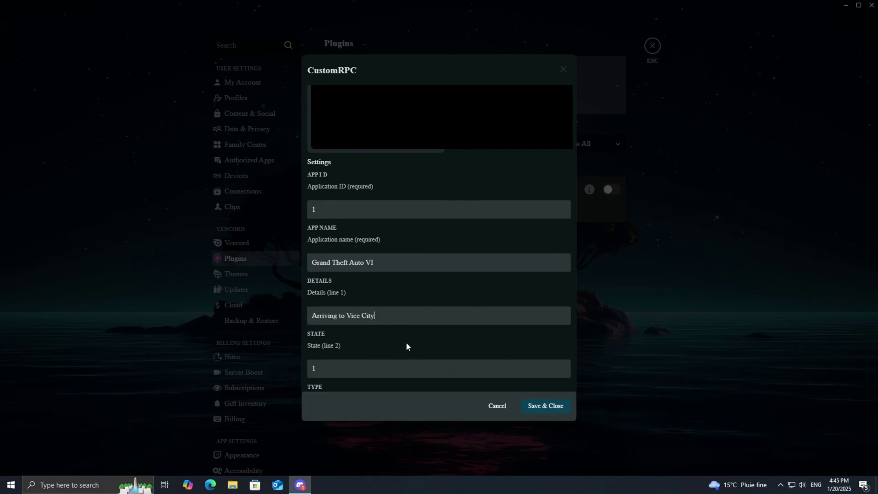
drag(387, 318, 378, 327)
key(ctrl+a)
click(386, 354)
scroll(532, 292, down, 2)
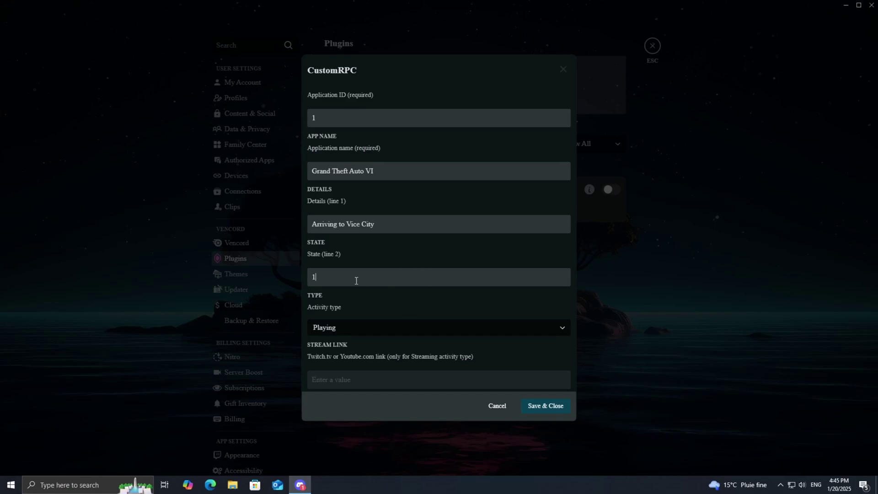
text(Single Player)
key(ctrl+a)
key(Right)
scroll(419, 308, down, 1)
Keep the activity type as Playing and the timestamp mode as Since discord open.
click(420, 283)
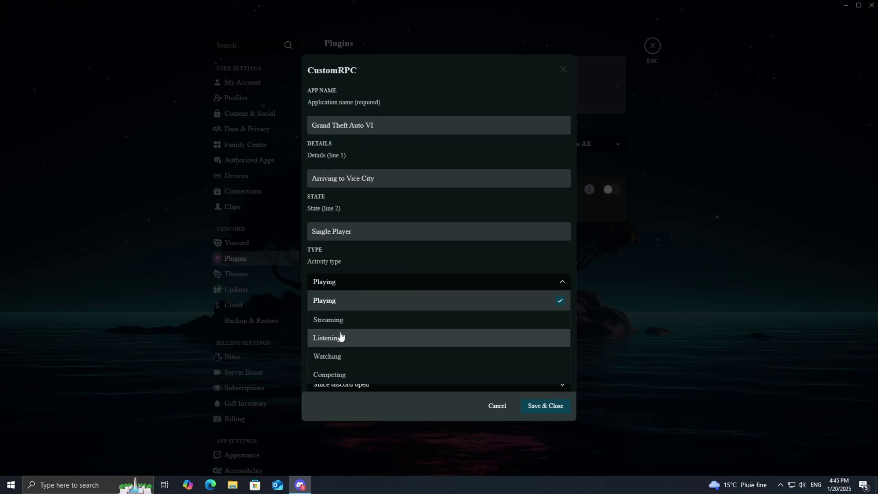
click(367, 301)
scroll(394, 333, down, 1)
scroll(366, 294, down, 1)
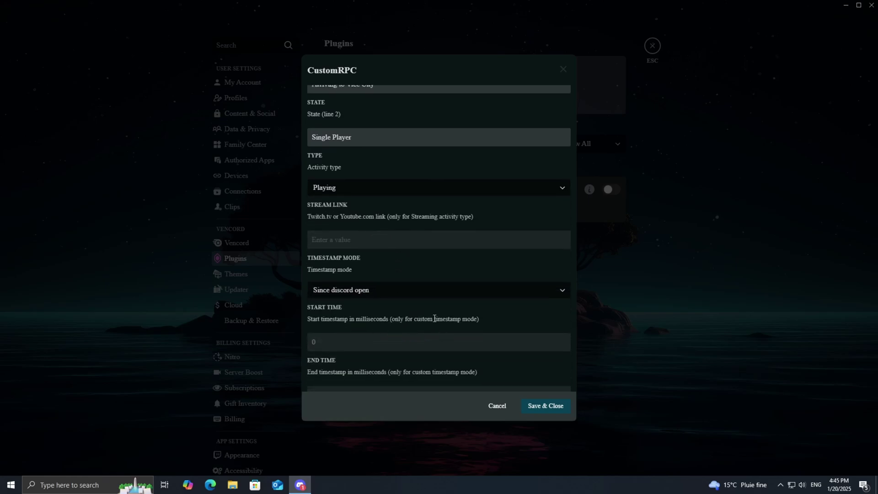
scroll(435, 330, down, 1)
click(412, 250)
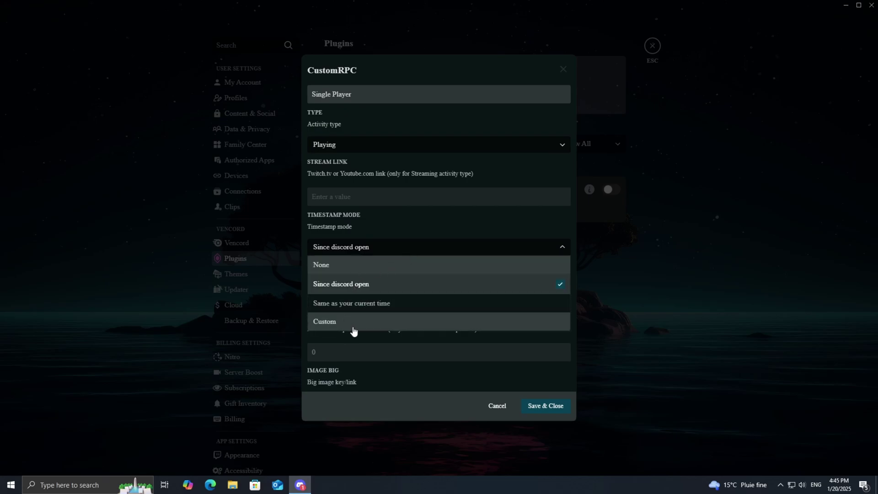
click(342, 286)
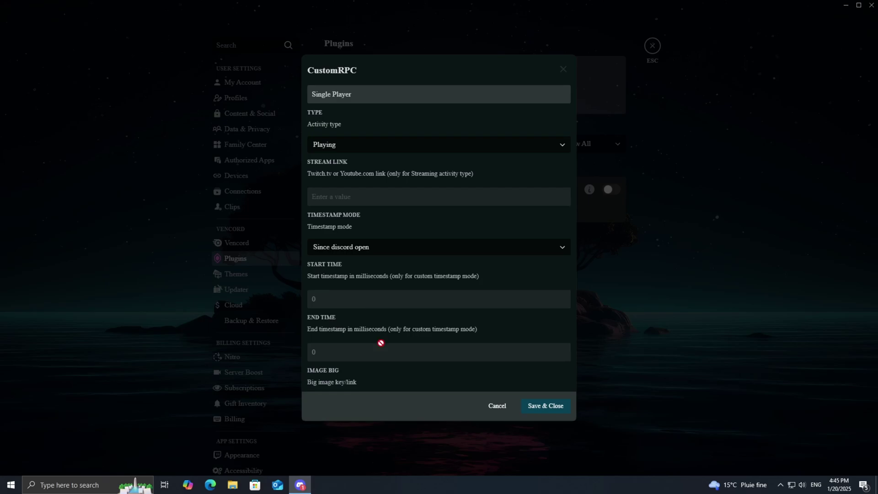
scroll(380, 343, down, 1)
scroll(411, 336, down, 1)
scroll(472, 328, down, 1)
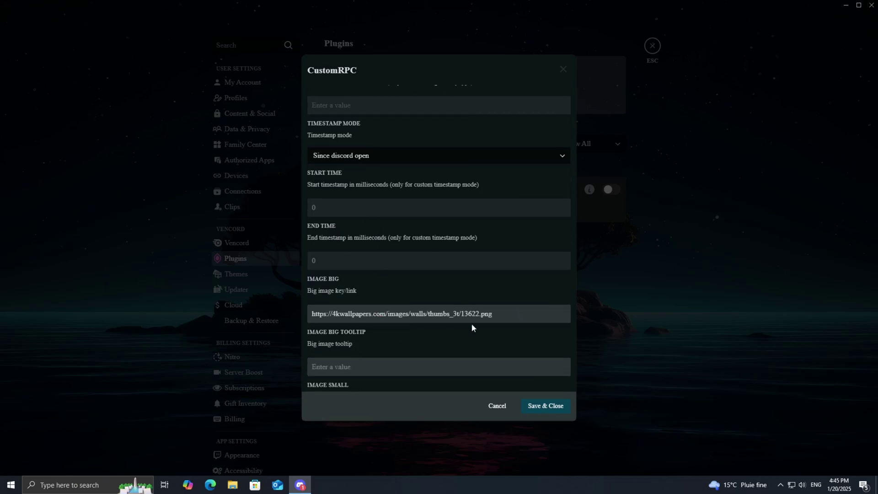
Replace the old wallpaper link in Image Big with the copied cdn.discordapp.com VI image link.
drag(505, 315, 308, 314)
key(BackSpace)
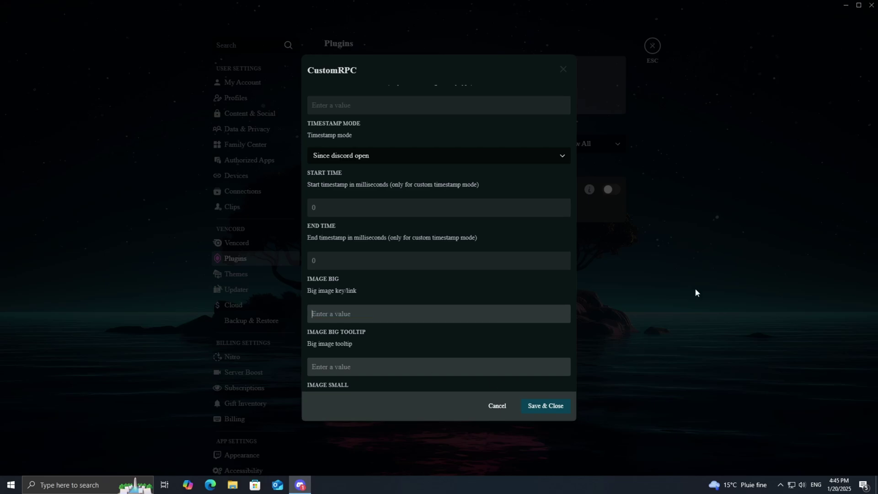
scroll(413, 297, down, 1)
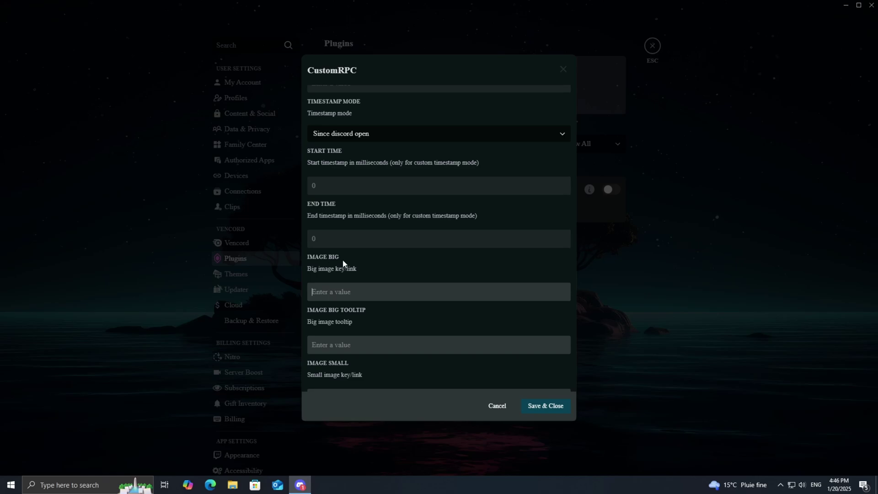
drag(327, 256, 357, 290)
click(359, 294)
key(ctrl+v)
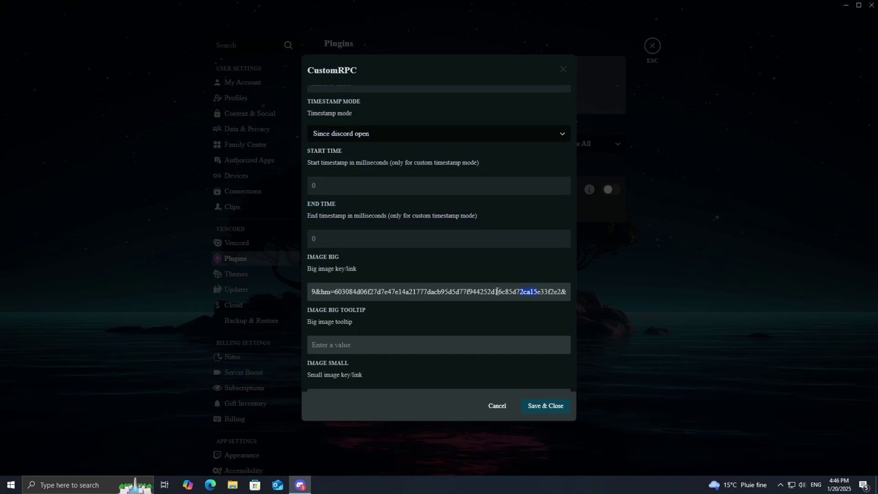
drag(496, 291, 65, 313)
click(359, 320)
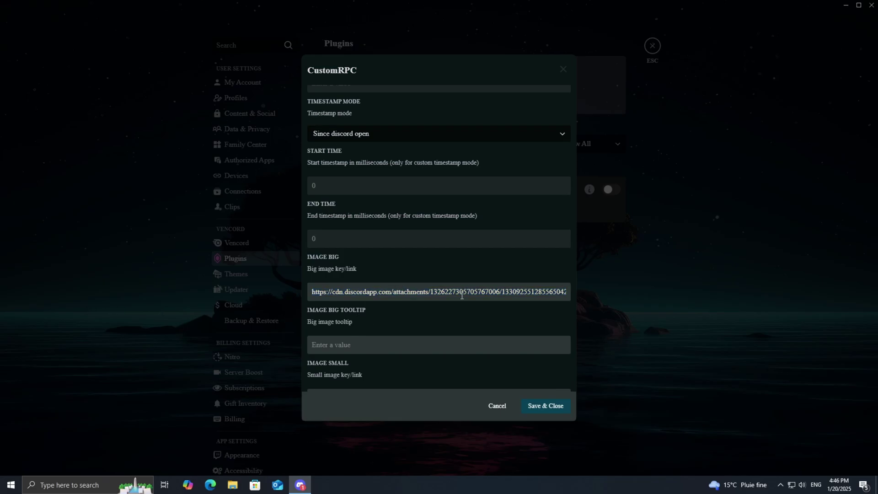
Save CustomRPC and confirm your account card shows Playing Grand Theft Auto VI with the VI image.
click(561, 410)
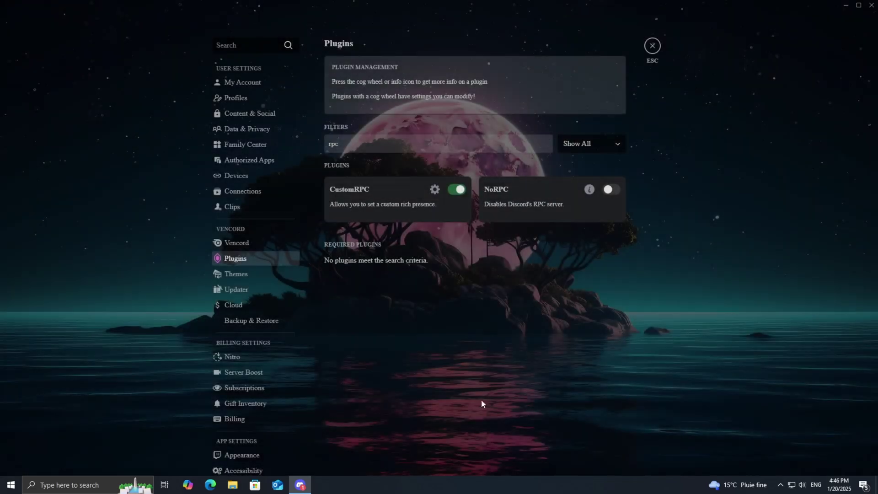
key(Escape)
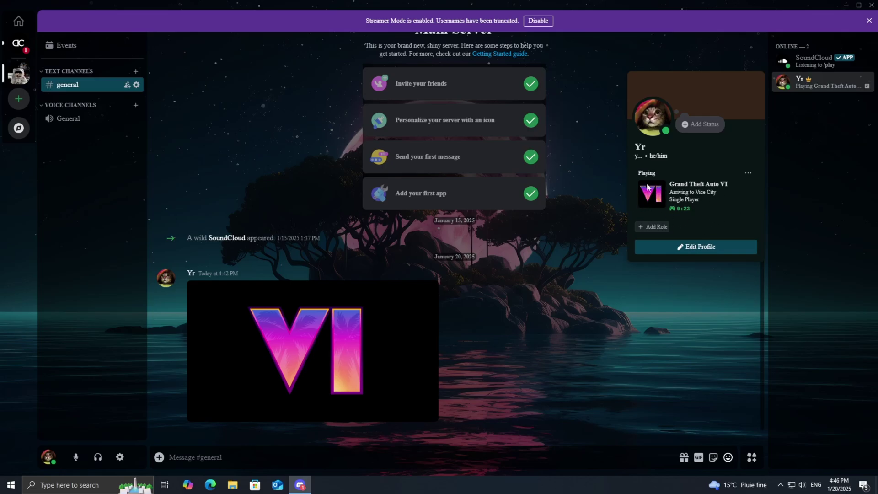
click(579, 224)
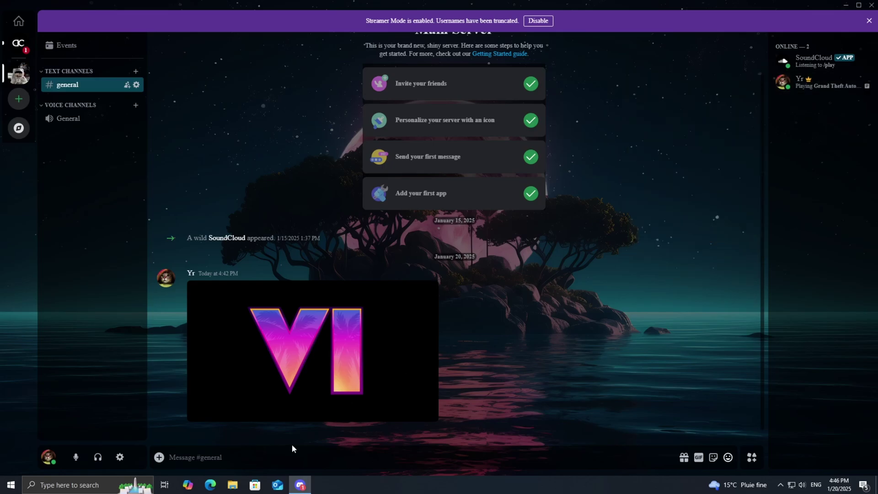
click(58, 457)
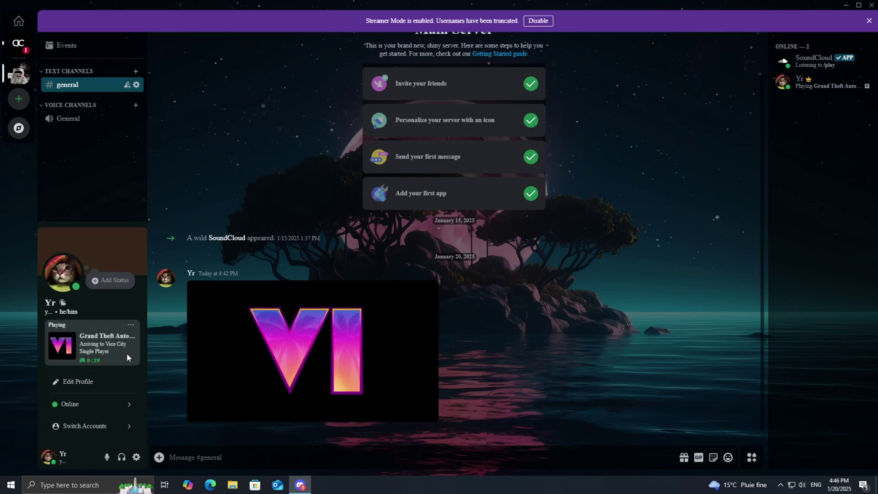
click(240, 208)
mouse_move(252, 307)
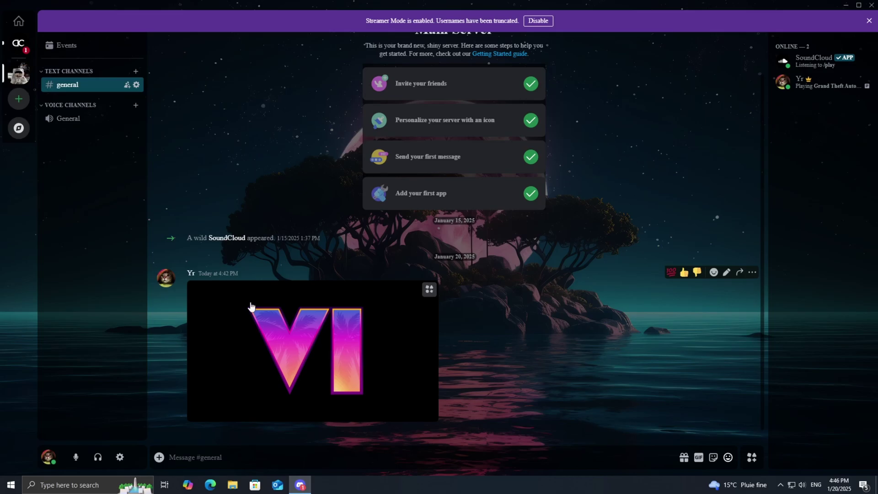
Go to User Settings > Plugins and open CustomRPC's settings to review the saved values.
click(119, 457)
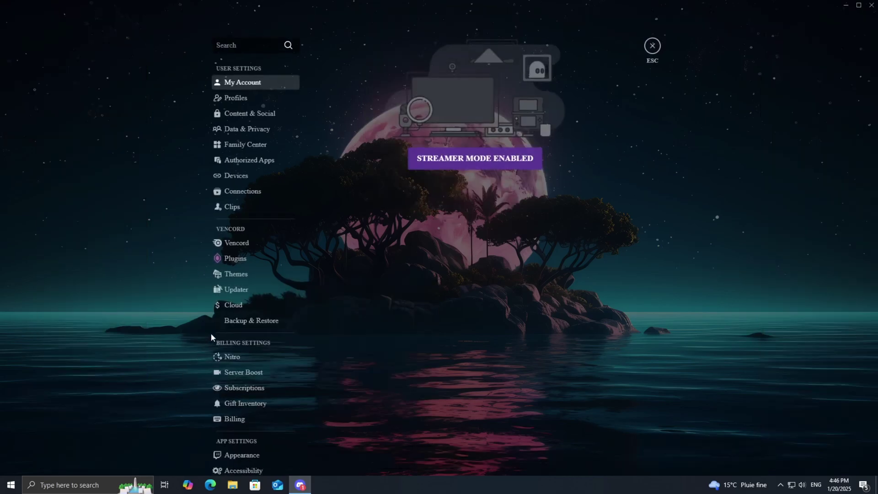
click(252, 262)
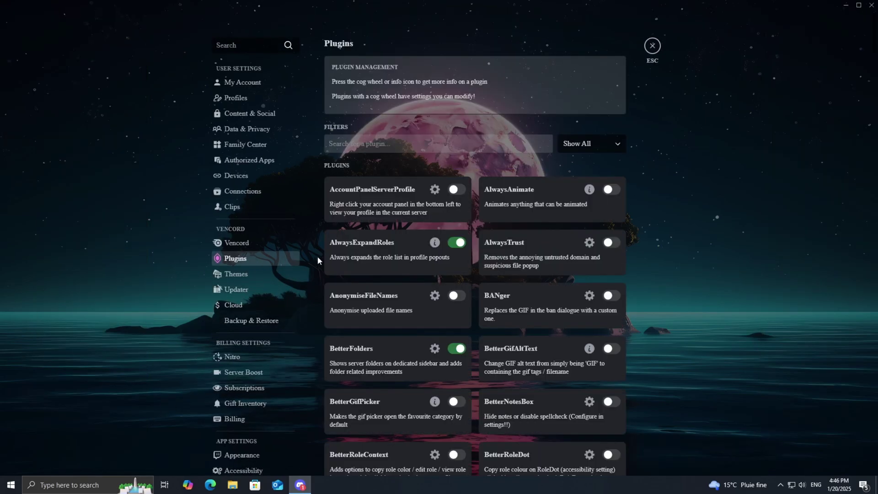
text(rpc)
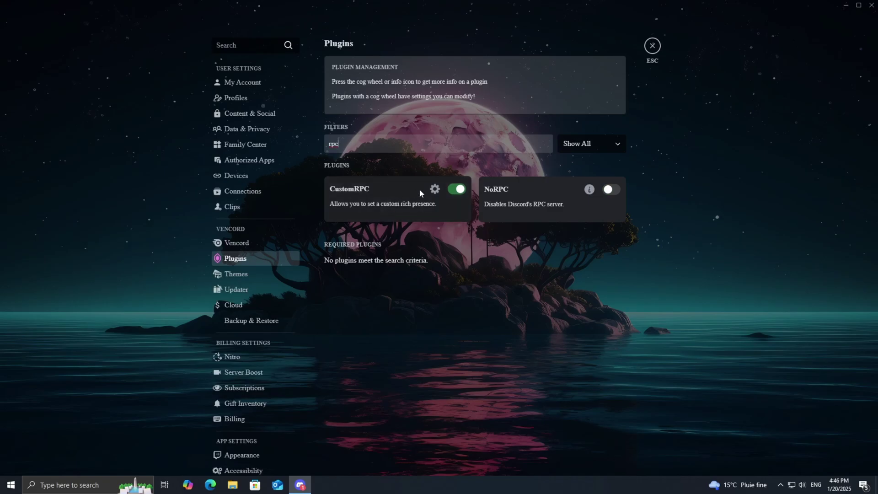
click(435, 189)
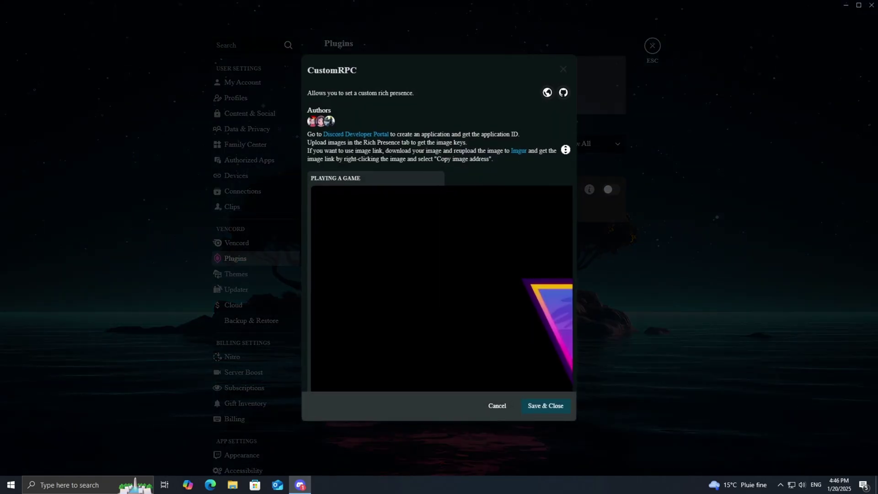
scroll(565, 185, down, 3)
scroll(565, 193, down, 2)
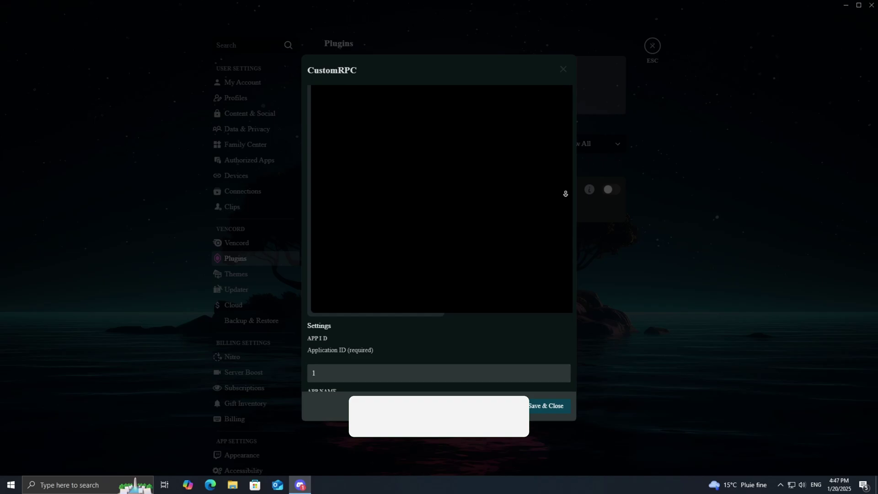
scroll(566, 193, down, 3)
scroll(566, 165, down, 1)
scroll(567, 171, down, 1)
scroll(566, 172, down, 1)
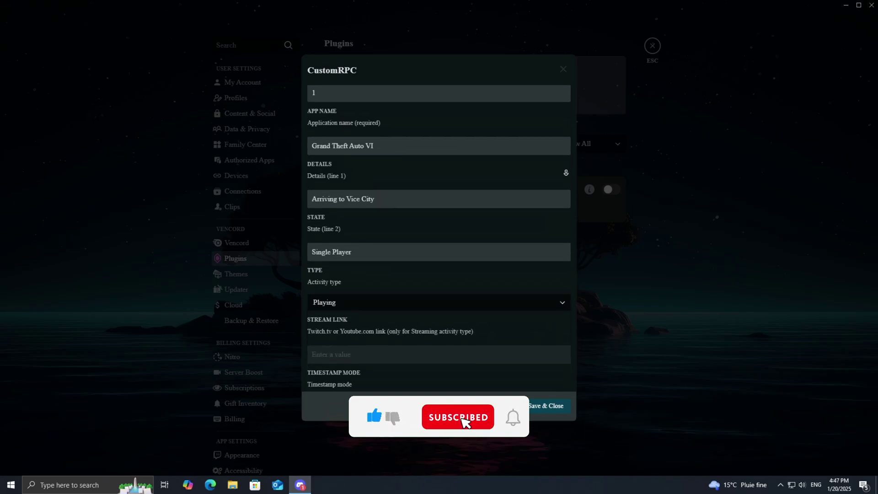
scroll(566, 172, down, 2)
scroll(566, 174, down, 2)
scroll(566, 176, down, 2)
scroll(566, 178, down, 2)
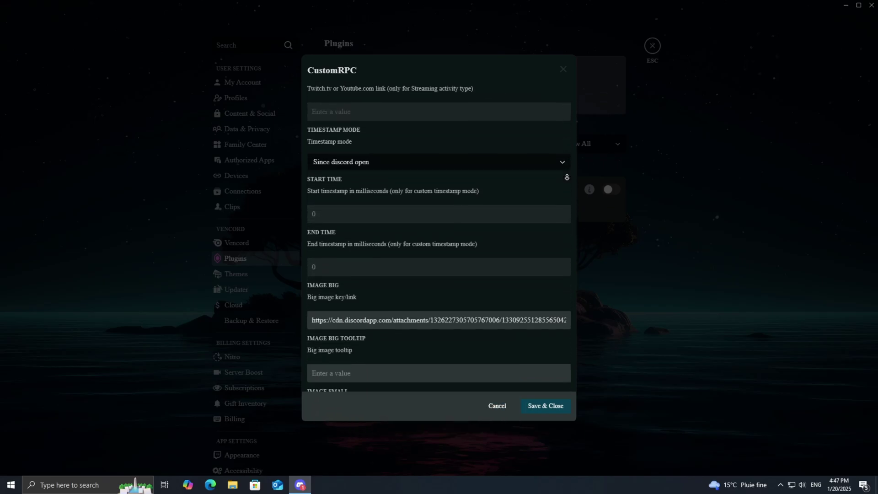
scroll(567, 177, down, 2)
scroll(567, 178, down, 2)
scroll(566, 180, down, 2)
scroll(566, 181, down, 2)
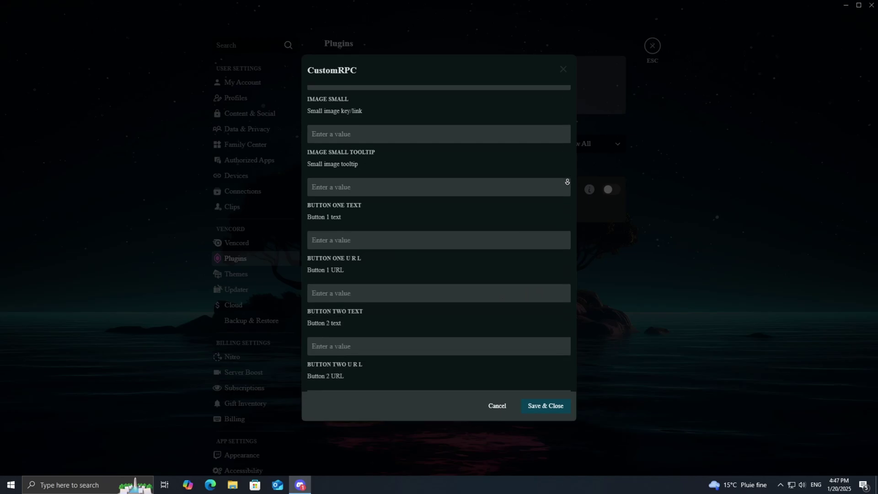